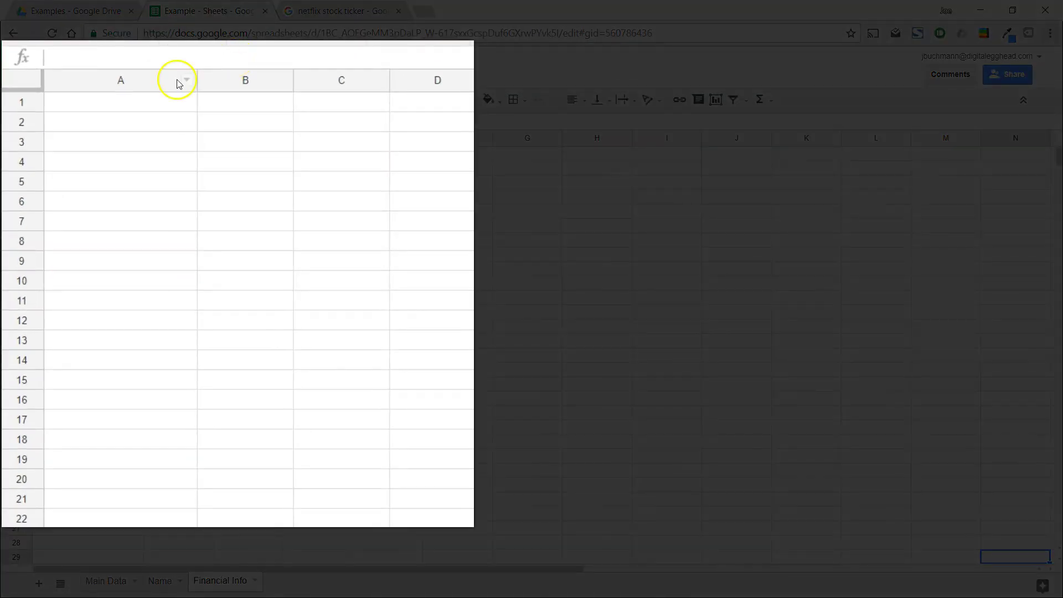
Enter =GOOGLEFINANCE("NFLX") in cell A1 to fetch Netflix's current stock price
{"action": "left_click", "coordinate": [143, 106]}
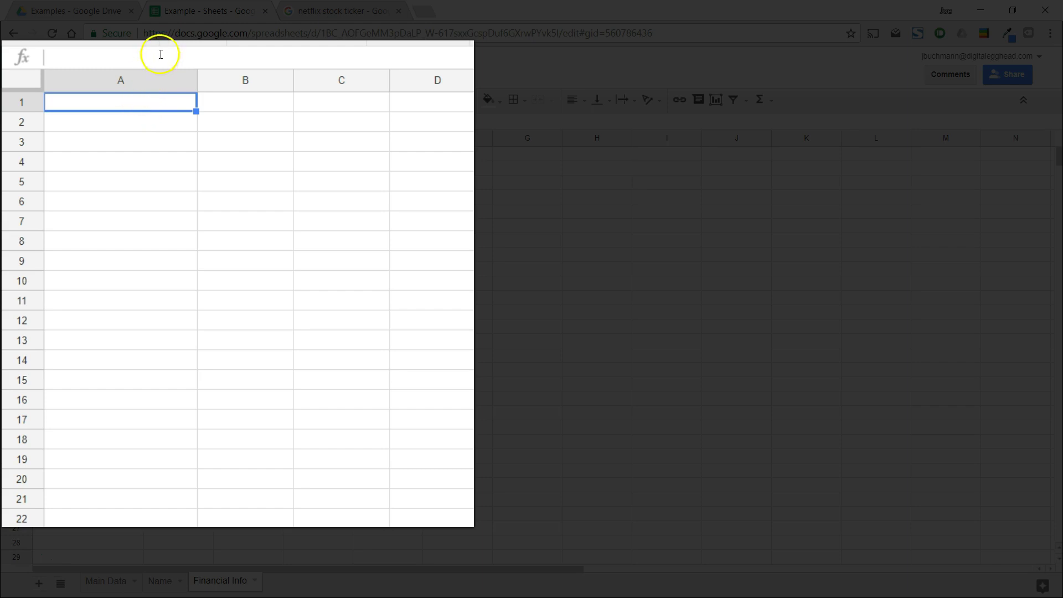
{"action": "type", "text": "="}
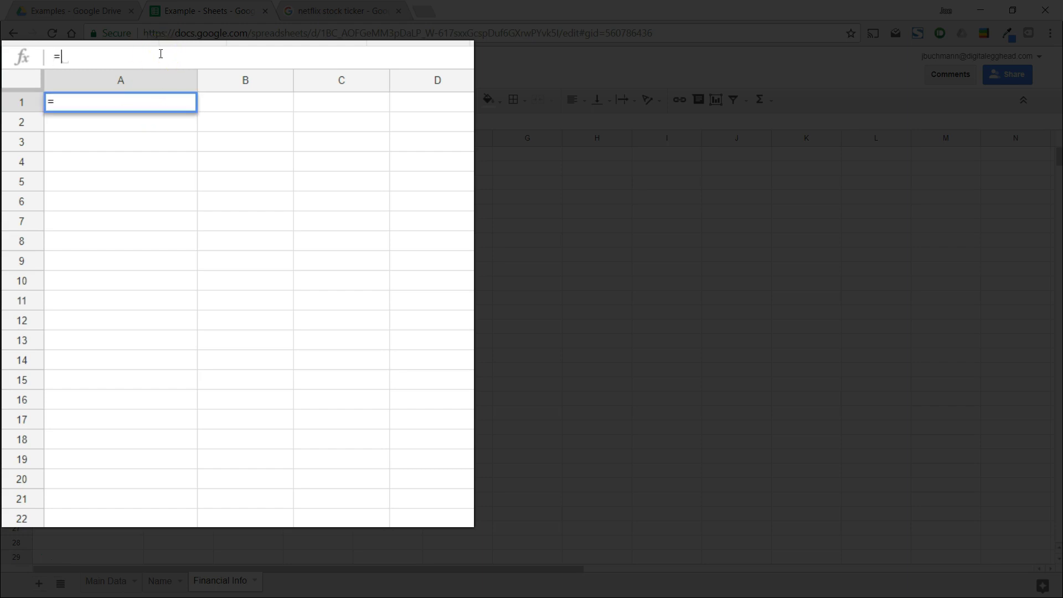
{"action": "type", "text": "goog"}
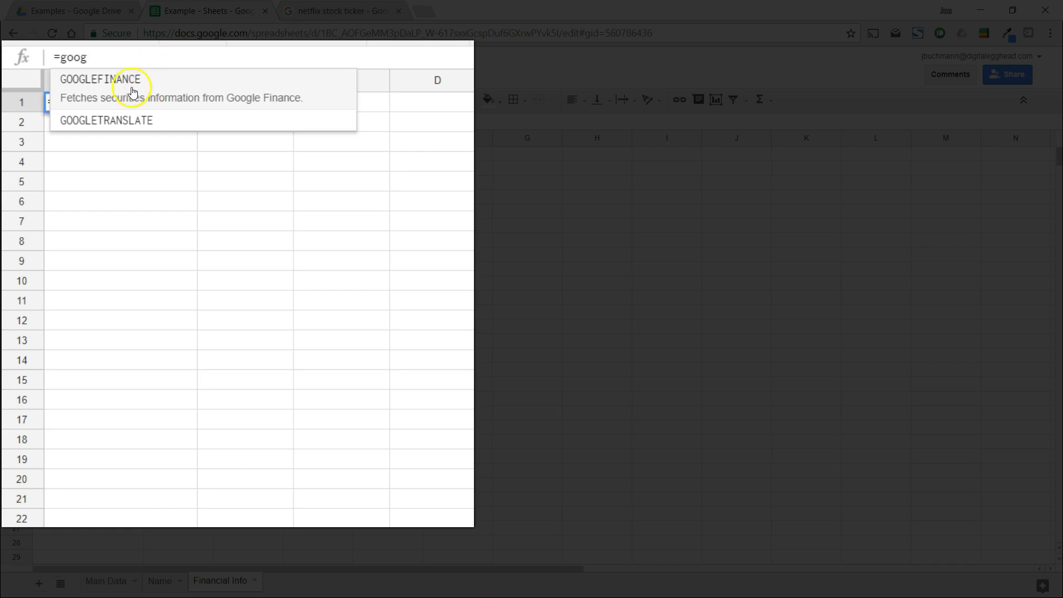
{"action": "left_click", "coordinate": [168, 90]}
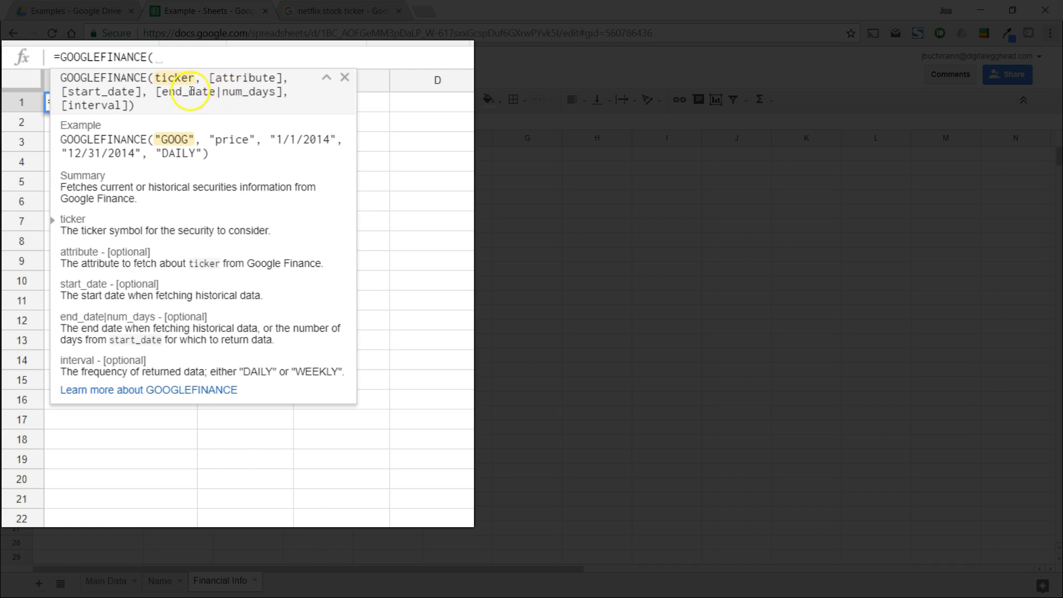
{"action": "left_click", "coordinate": [164, 59]}
{"action": "type", "text": "\"NFLX\")"}
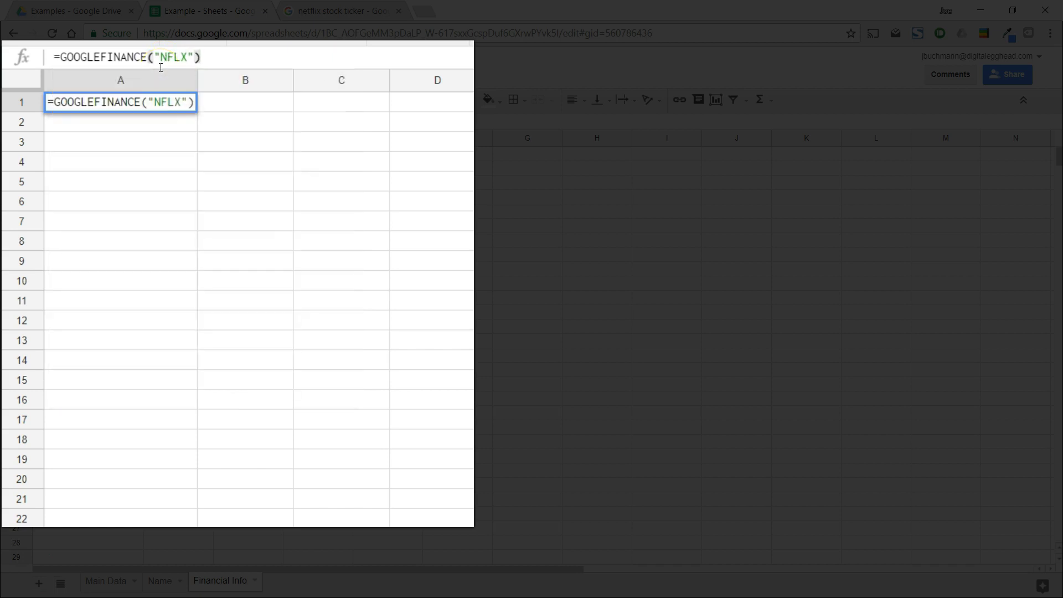
Add the "high" attribute to the A1 formula so it shows NFLX's high of 184.5
{"action": "key", "text": "Return"}
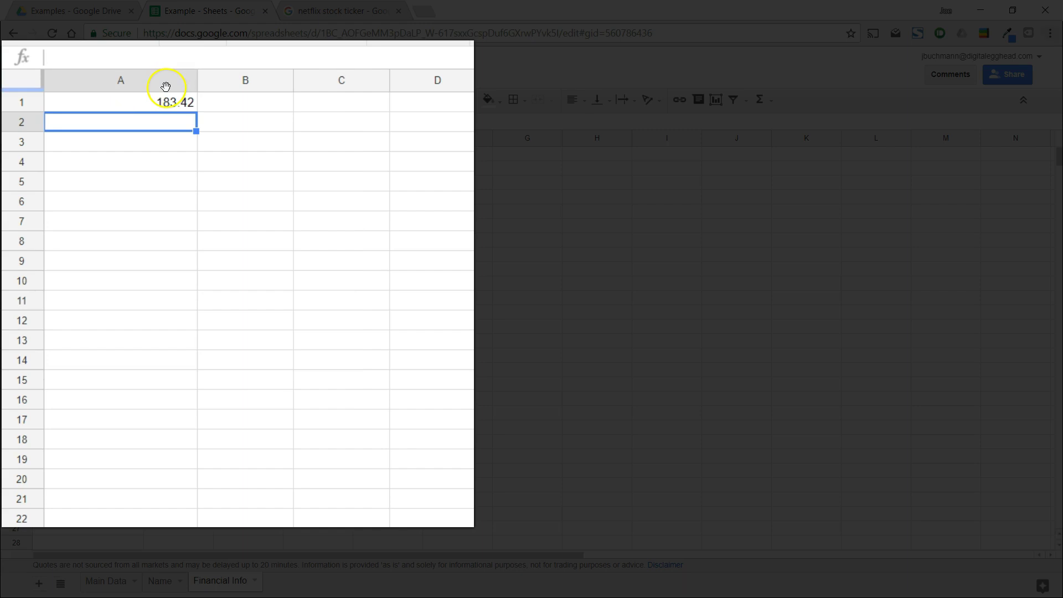
{"action": "left_click", "coordinate": [166, 106]}
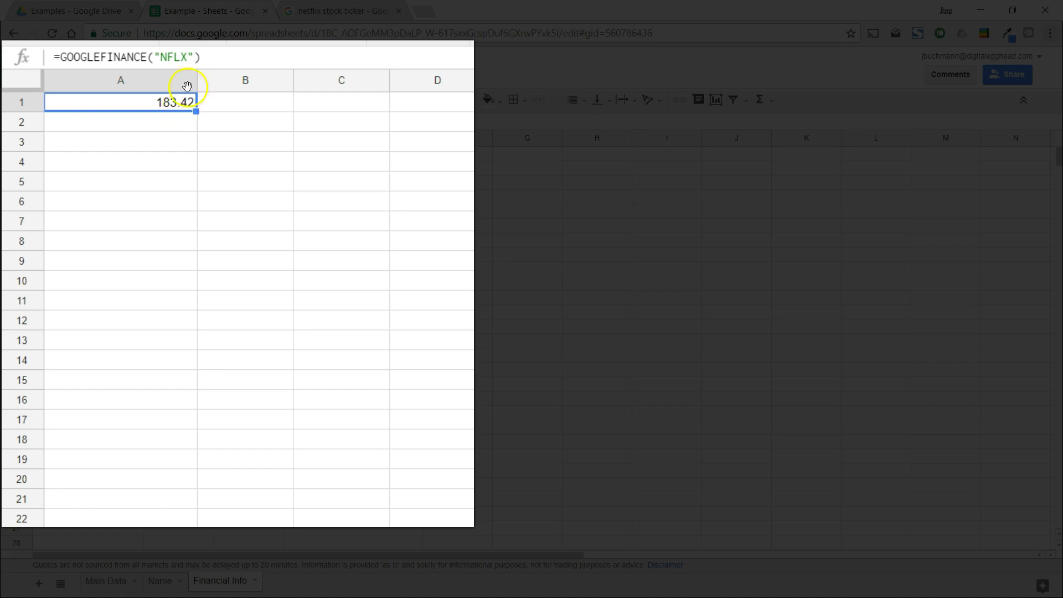
{"action": "left_click", "coordinate": [197, 58]}
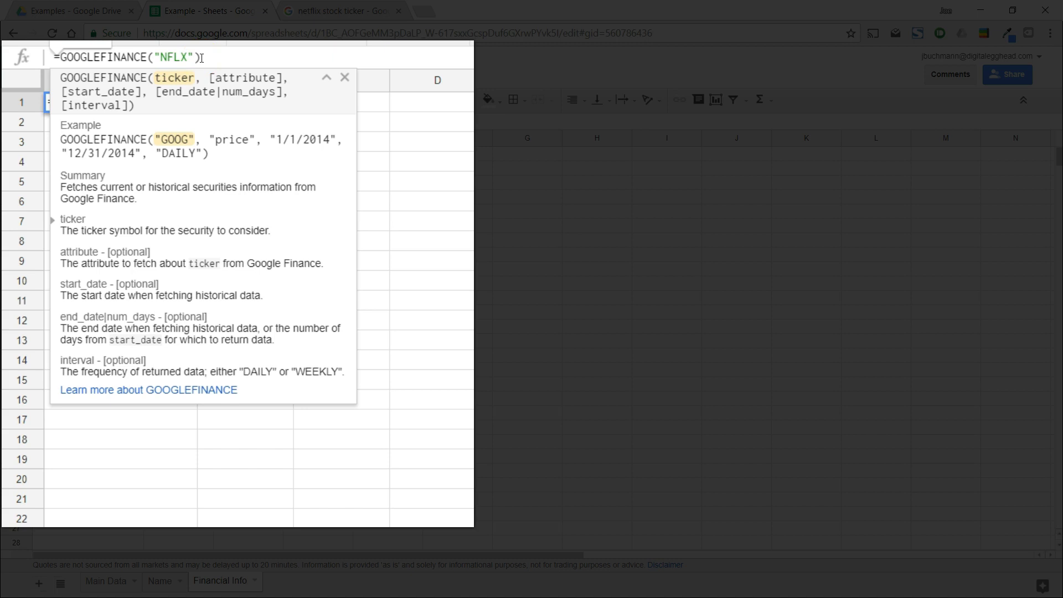
{"action": "type", "text": ", "}
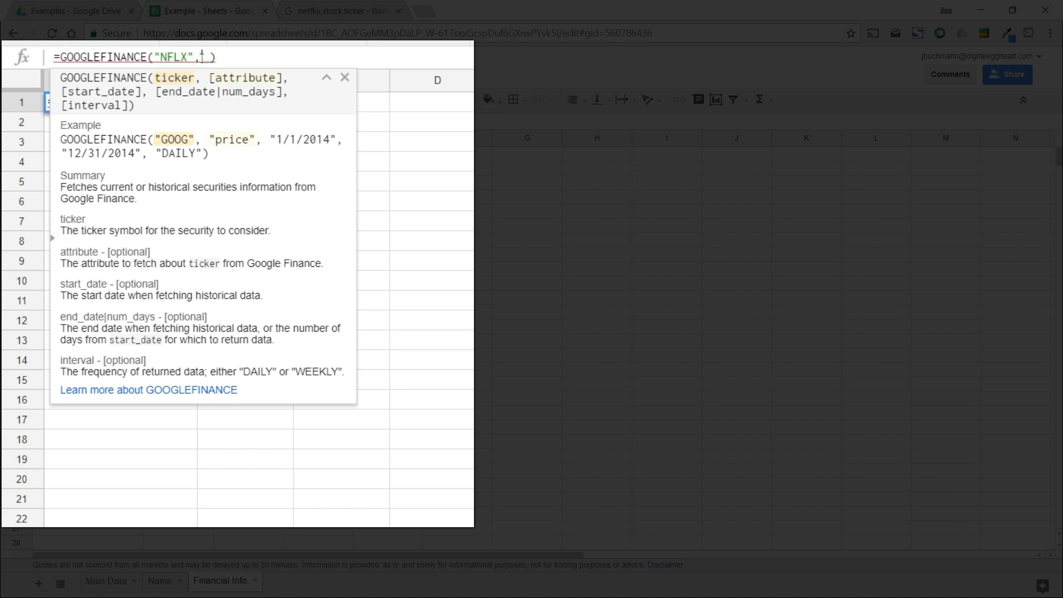
{"action": "type", "text": "\"high\""}
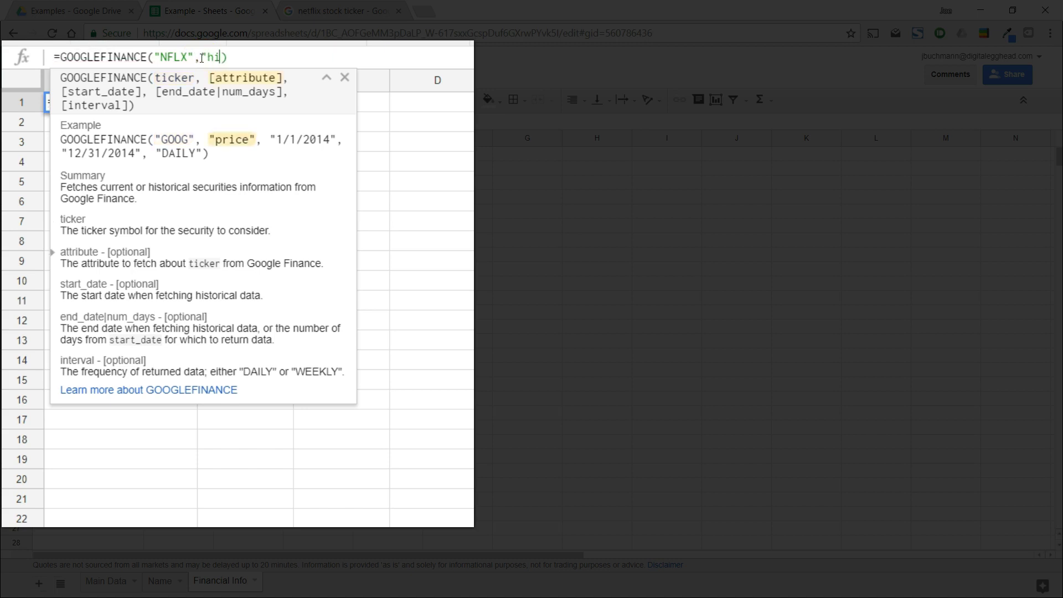
{"action": "key", "text": "Return"}
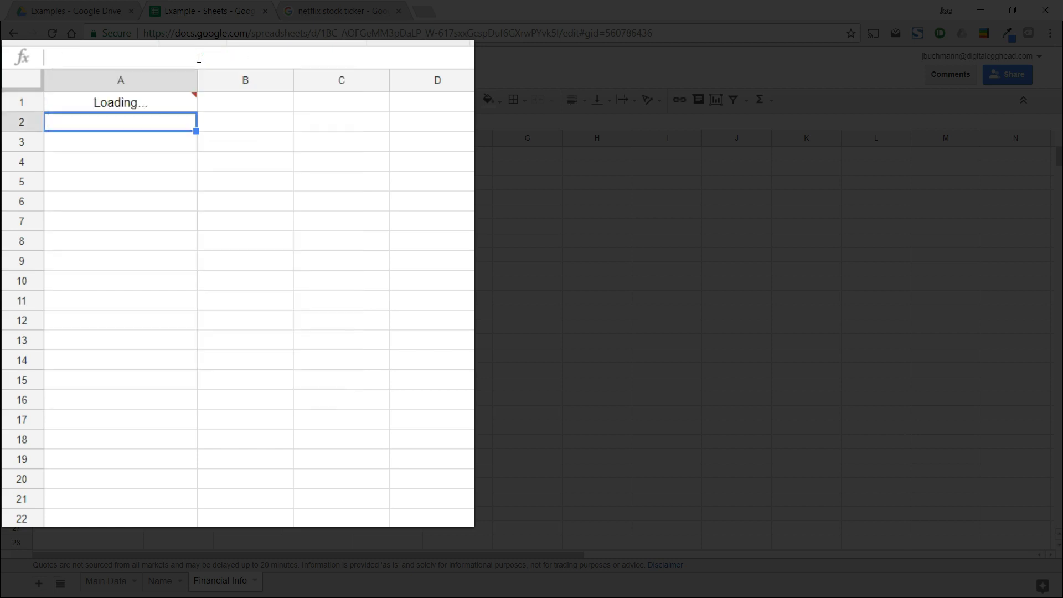
{"action": "left_click", "coordinate": [179, 105]}
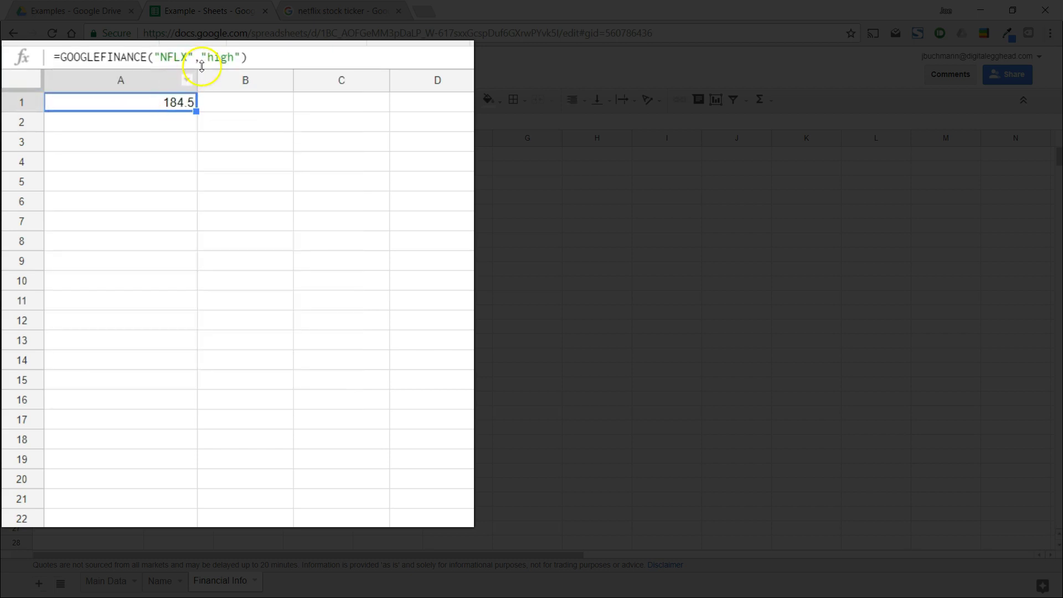
{"action": "left_click", "coordinate": [235, 57]}
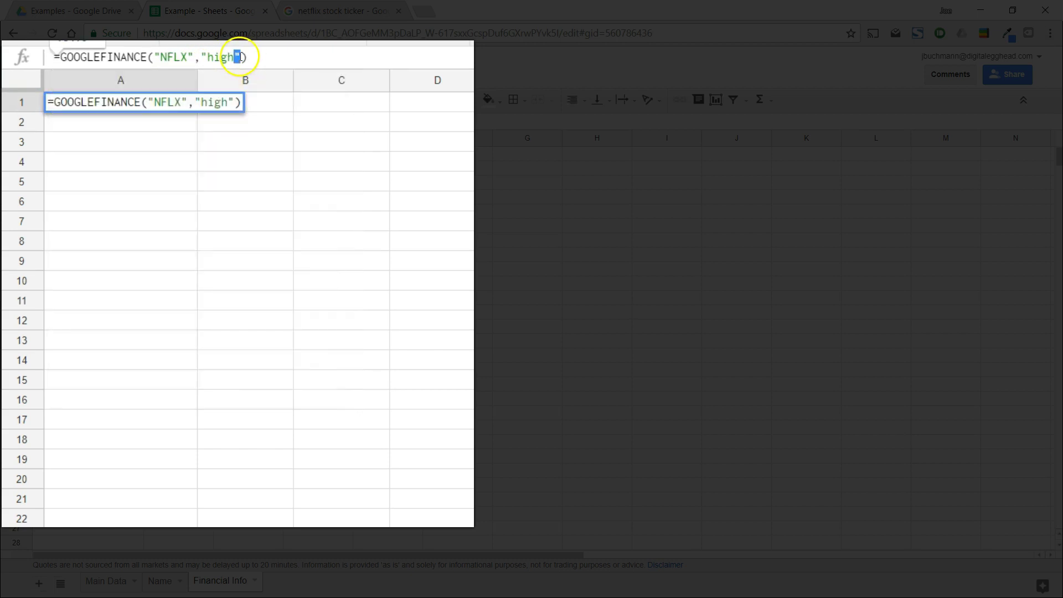
{"action": "left_click_drag", "start_coordinate": [235, 57], "coordinate": [239, 57]}
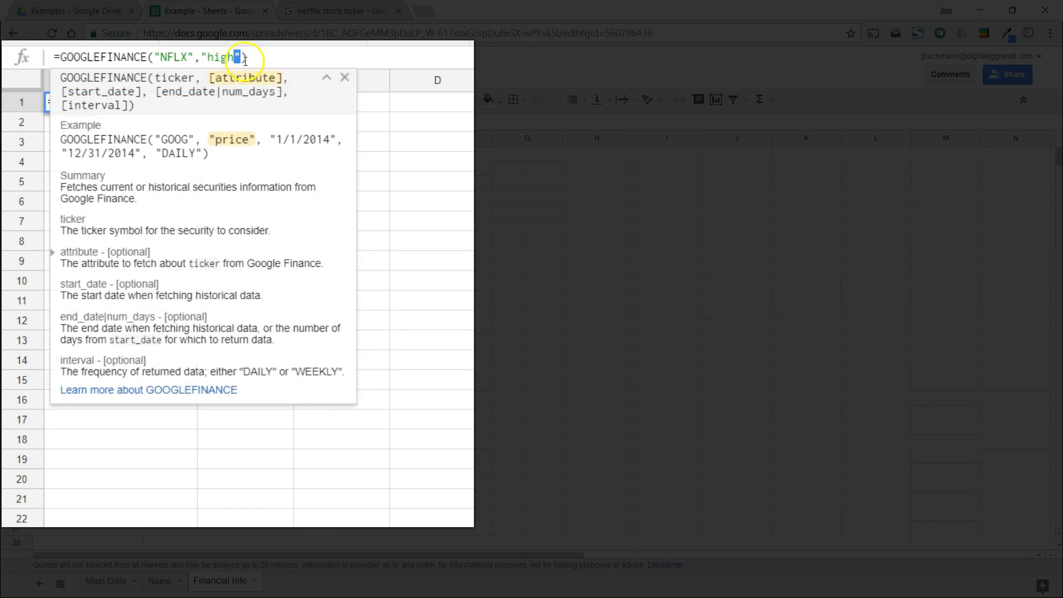
{"action": "left_click", "coordinate": [271, 55]}
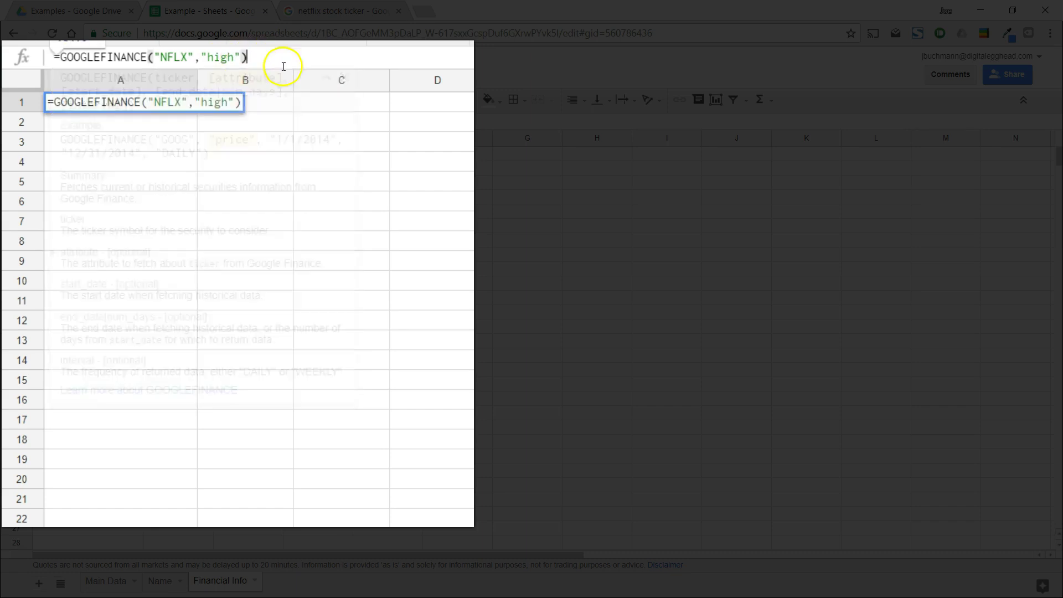
Add start date "7/7/17" after "high" so A1:B2 show Date/High, 7/7/2017 and 150.75
{"action": "key", "text": "Return"}
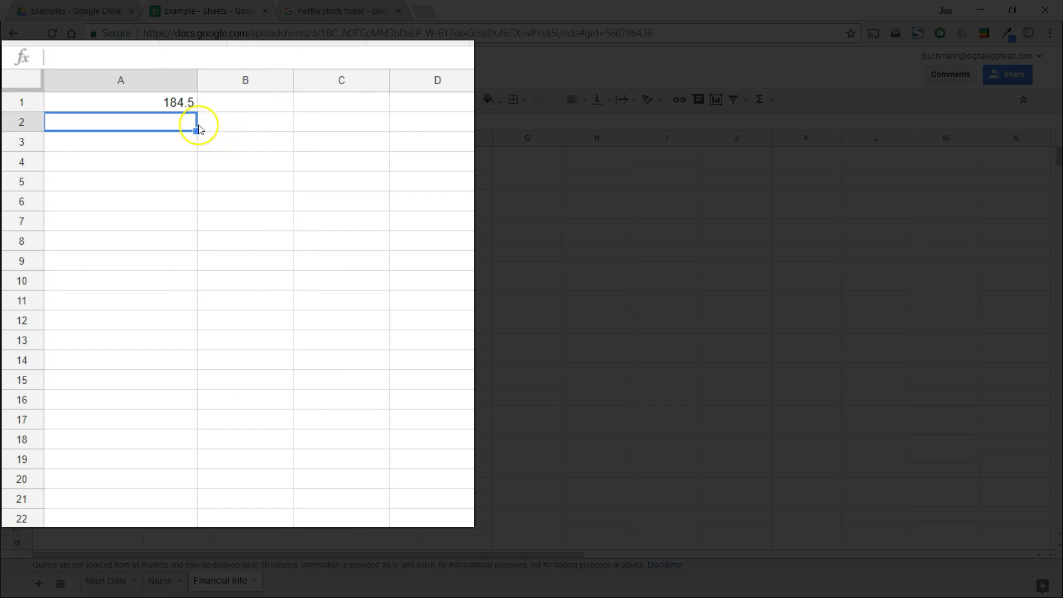
{"action": "left_click", "coordinate": [173, 104]}
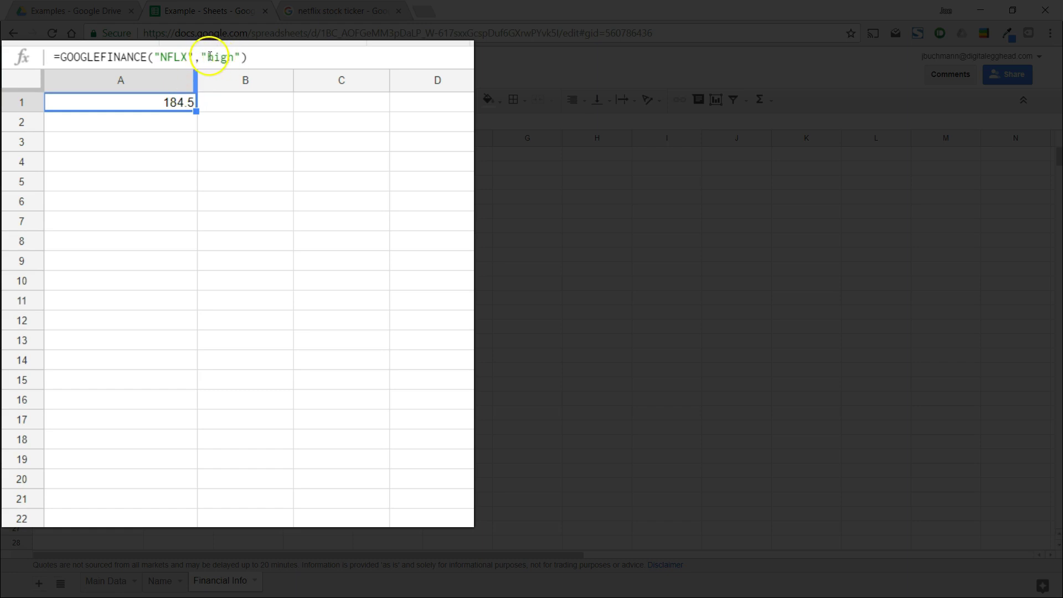
{"action": "left_click_drag", "start_coordinate": [209, 56], "coordinate": [232, 56]}
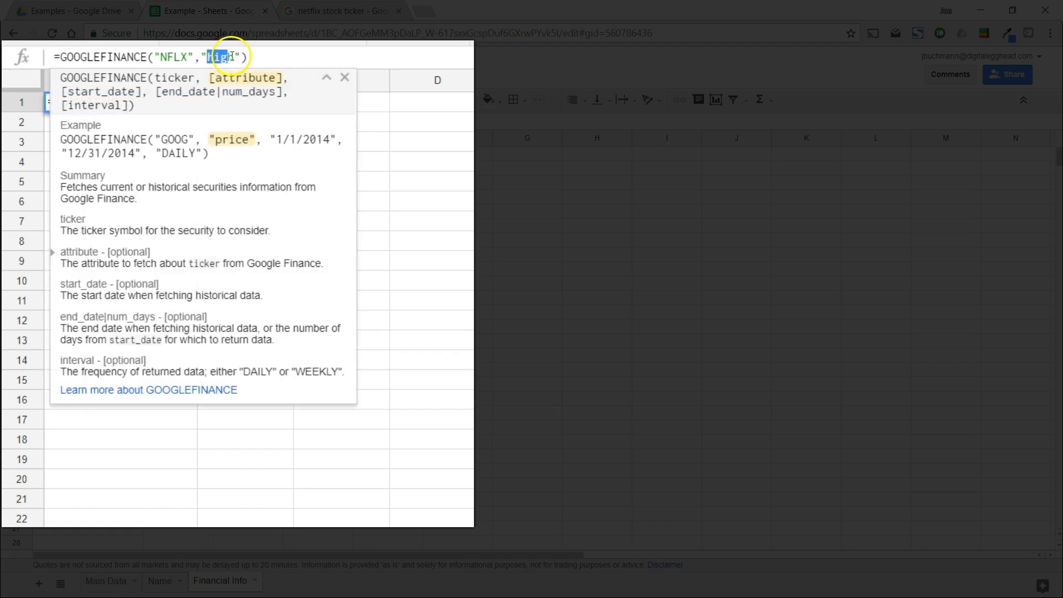
{"action": "left_click", "coordinate": [233, 56]}
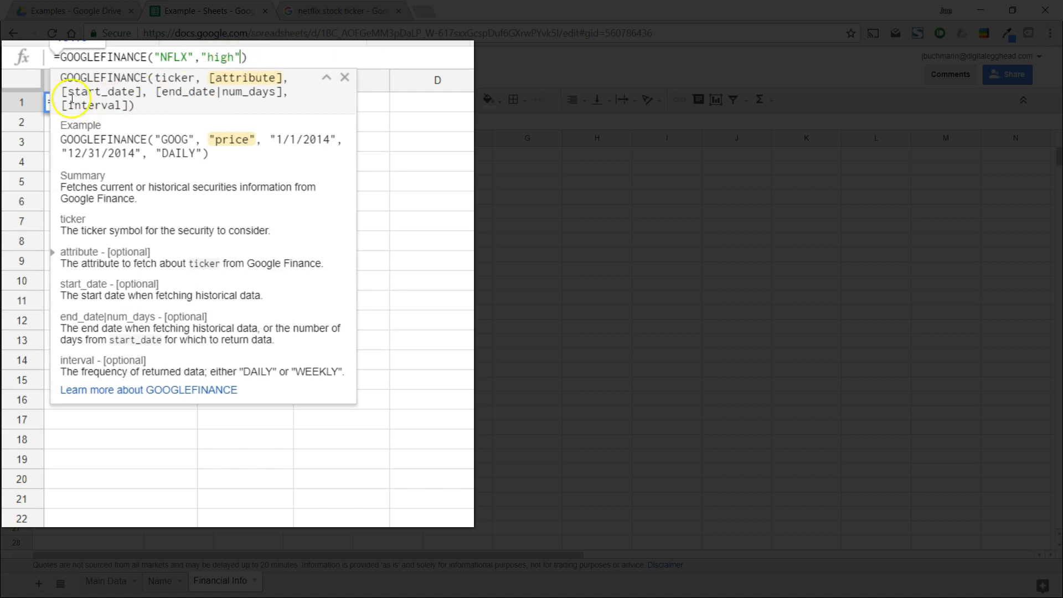
{"action": "left_click", "coordinate": [242, 56]}
{"action": "type", "text": ", "}
{"action": "type", "text": "\"7/7/17"}
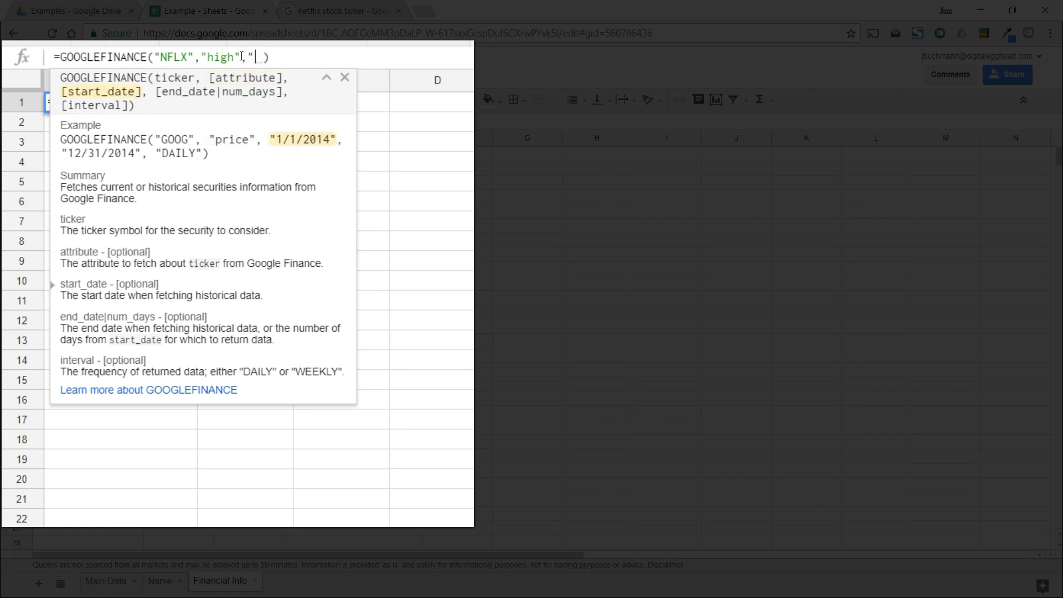
{"action": "type", "text": "\""}
{"action": "key", "text": "Return"}
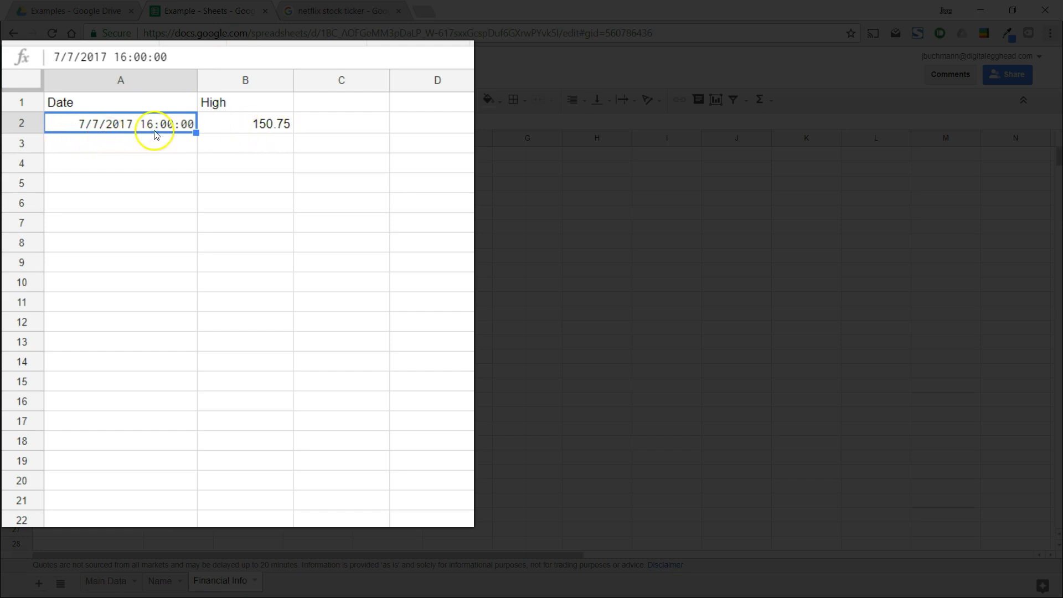
Add a "30" day argument after the date, filling columns A–B with daily NFLX highs
{"action": "left_click", "coordinate": [203, 58]}
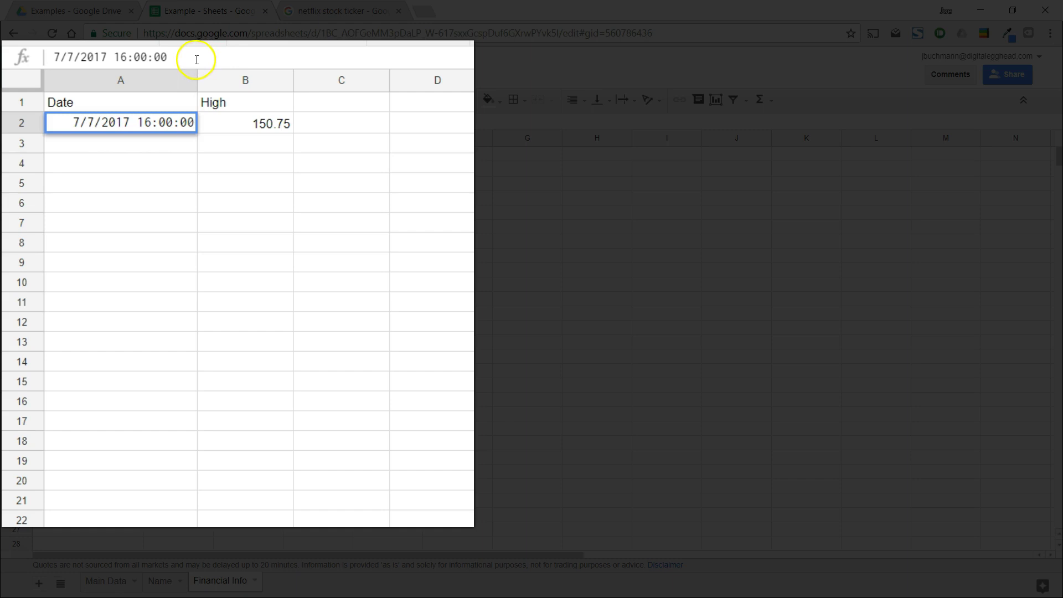
{"action": "left_click", "coordinate": [168, 104]}
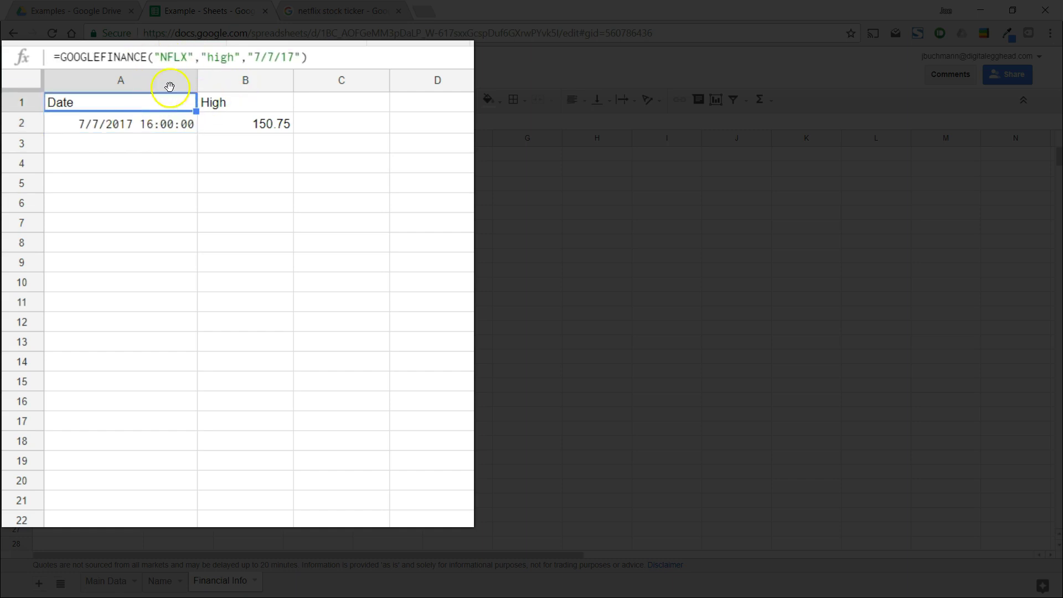
{"action": "left_click", "coordinate": [300, 56]}
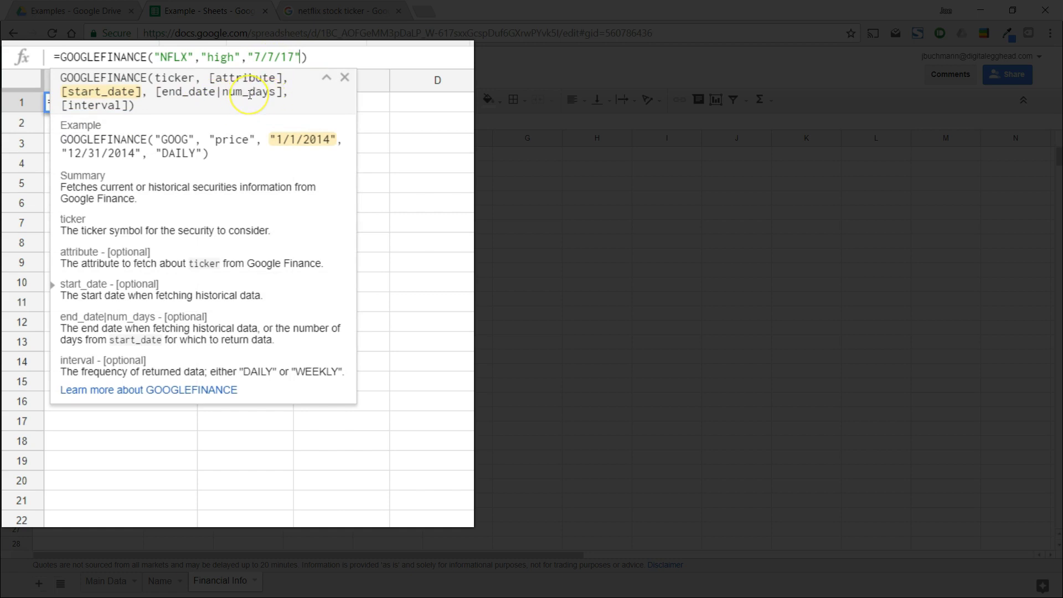
{"action": "type", "text": ",\"30"}
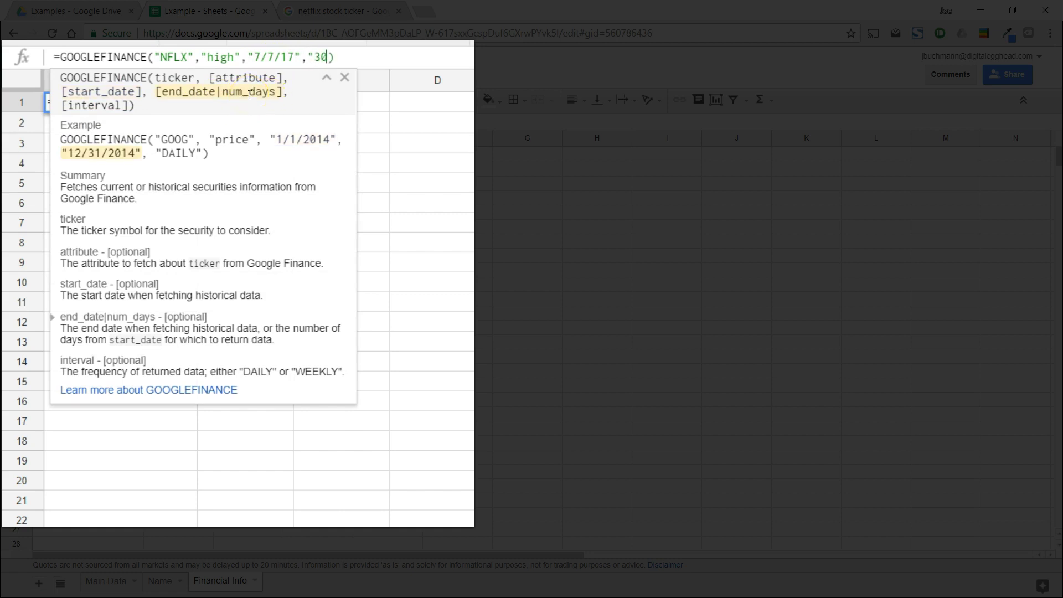
{"action": "type", "text": "\""}
{"action": "key", "text": "Return"}
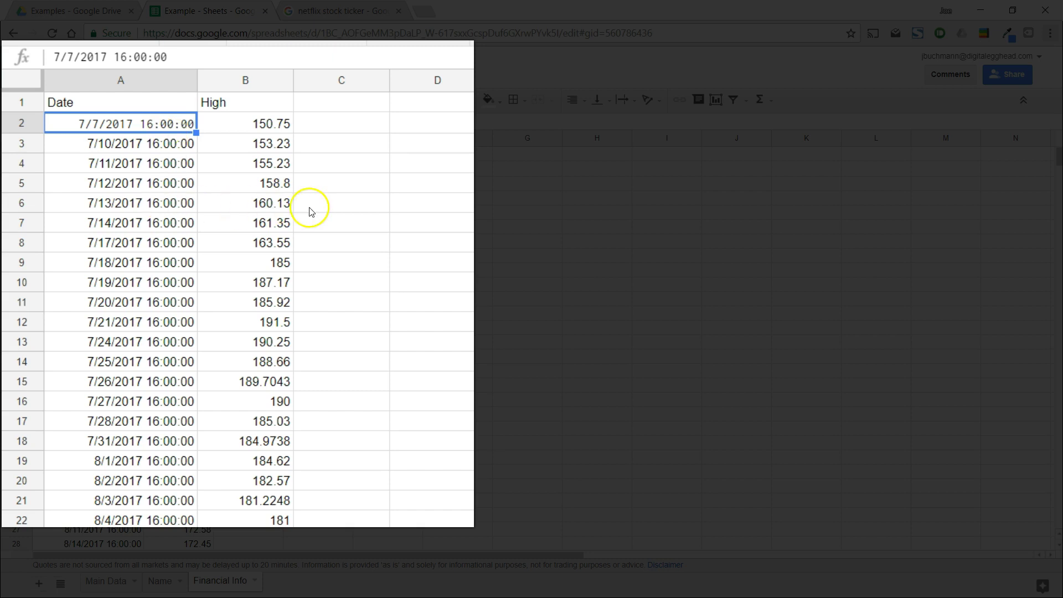
Append a "WEEKLY" interval argument after "30" in the A1 formula
{"action": "left_click", "coordinate": [138, 101]}
{"action": "left_click", "coordinate": [334, 57]}
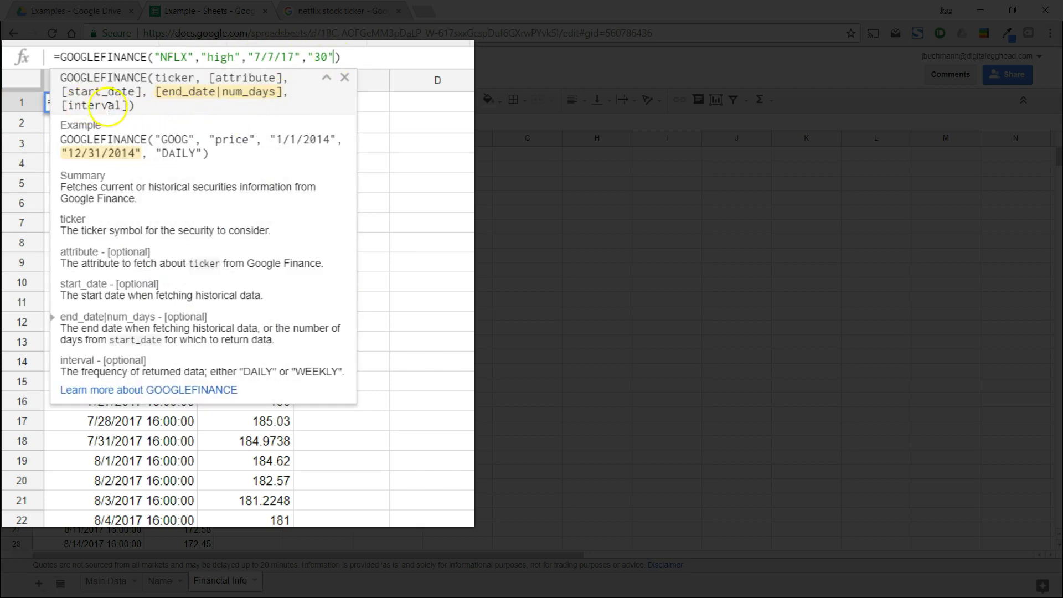
{"action": "left_click", "coordinate": [337, 56]}
{"action": "type", "text": ",\""}
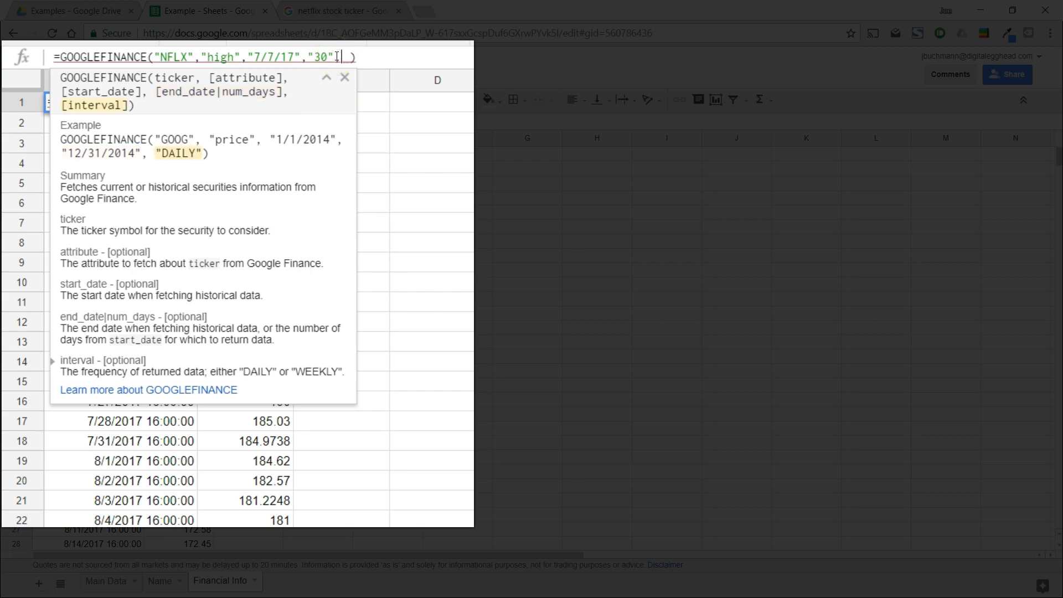
{"action": "type", "text": "WEEKLY\""}
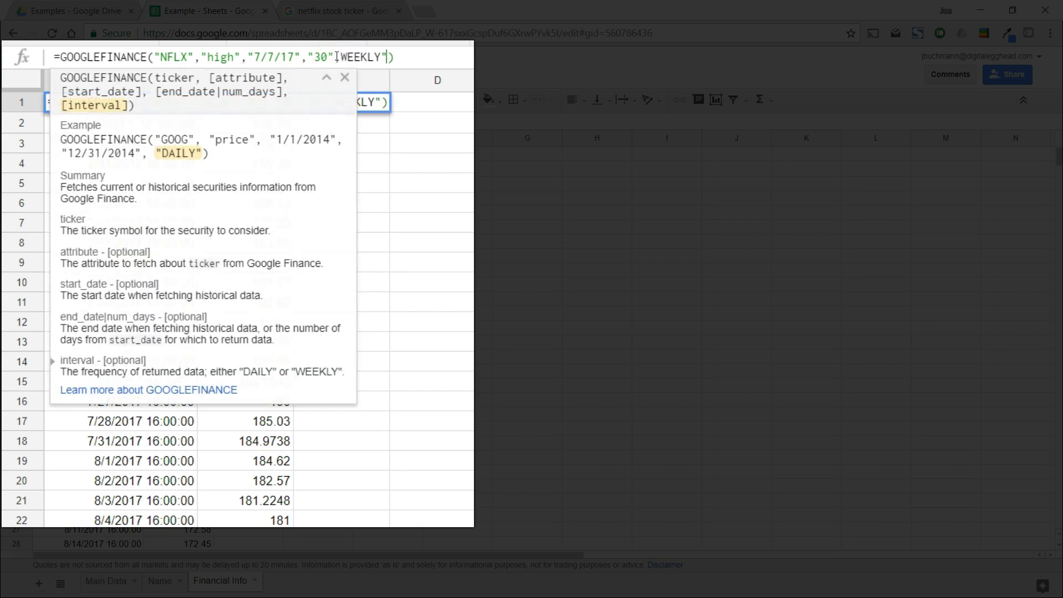
{"action": "left_click", "coordinate": [342, 57]}
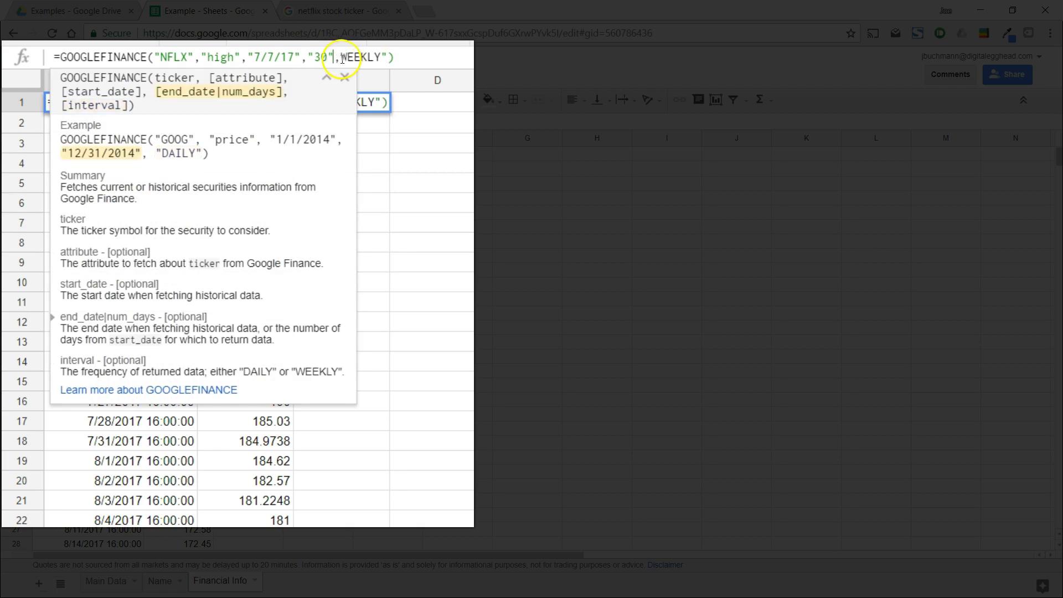
Fix the quote before WEEKLY and commit, listing six weekly highs from 7/7/2017 to 8/11/2017
{"action": "type", "text": "\""}
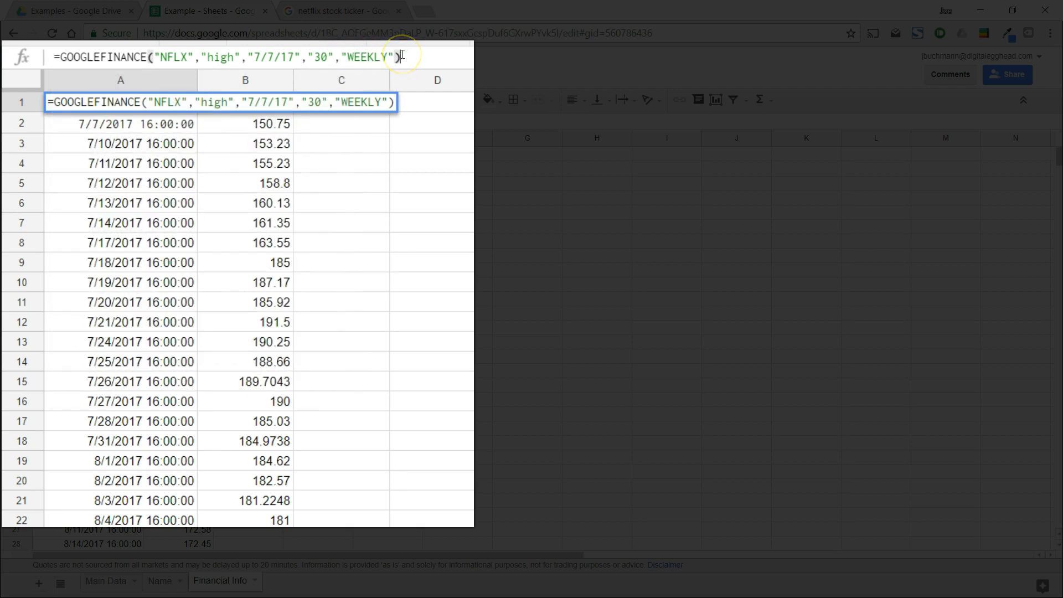
{"action": "key", "text": "Return"}
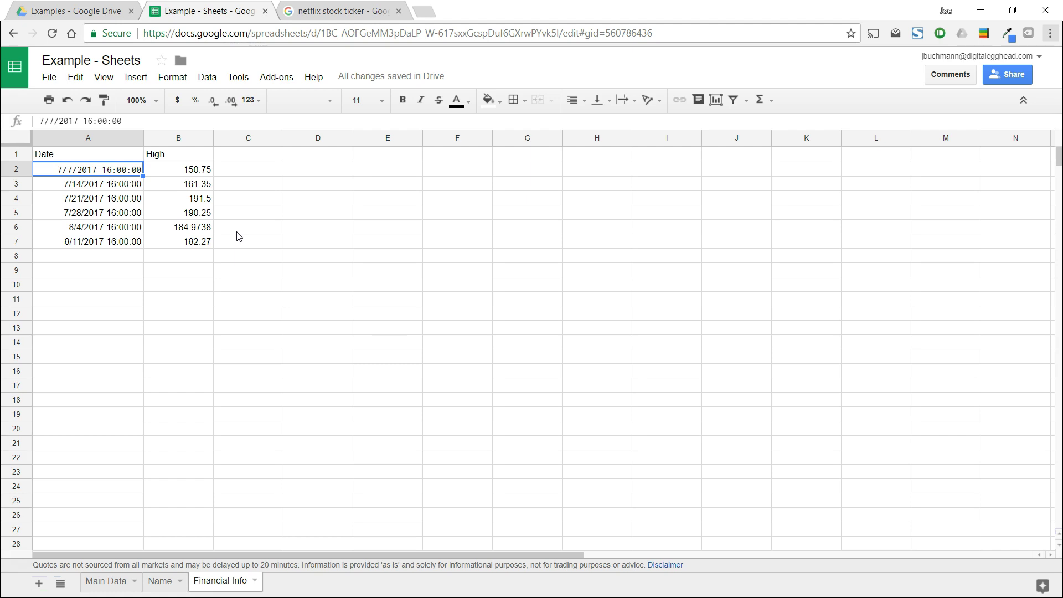
{"action": "left_click", "coordinate": [84, 155]}
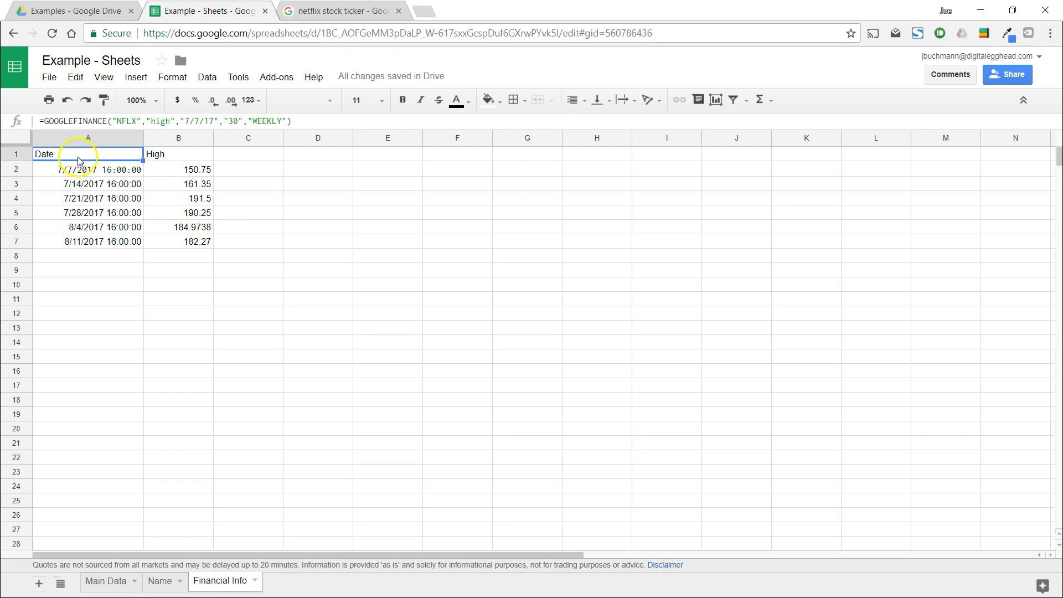